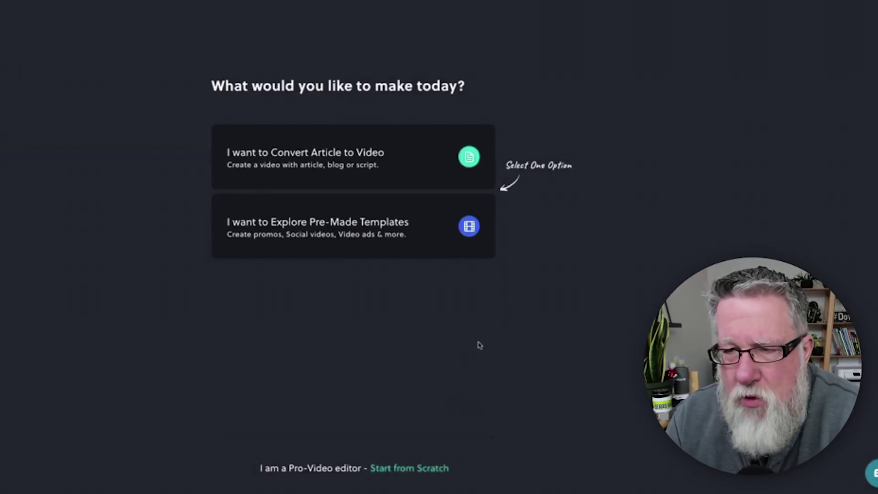
Browse the All Templates grid past Happy Hanukkah, Car Repair Promo and Boxing Day Sale
click(413, 250)
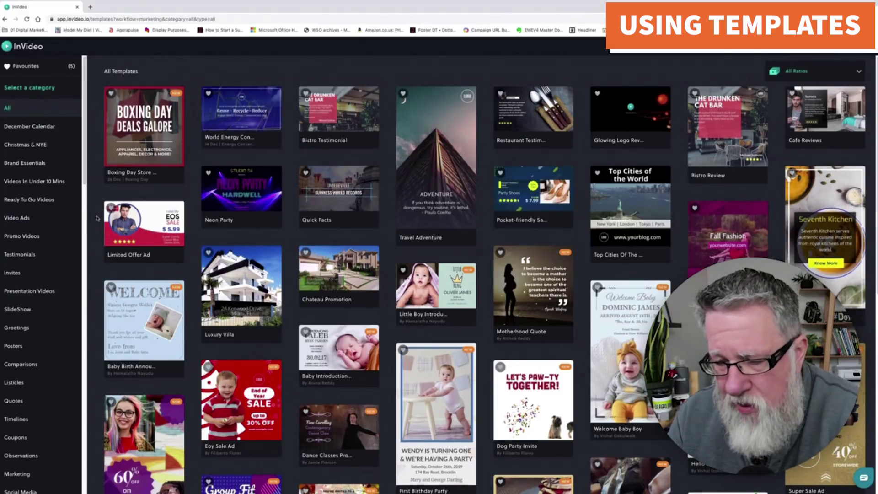
scroll(98, 218, down, 4)
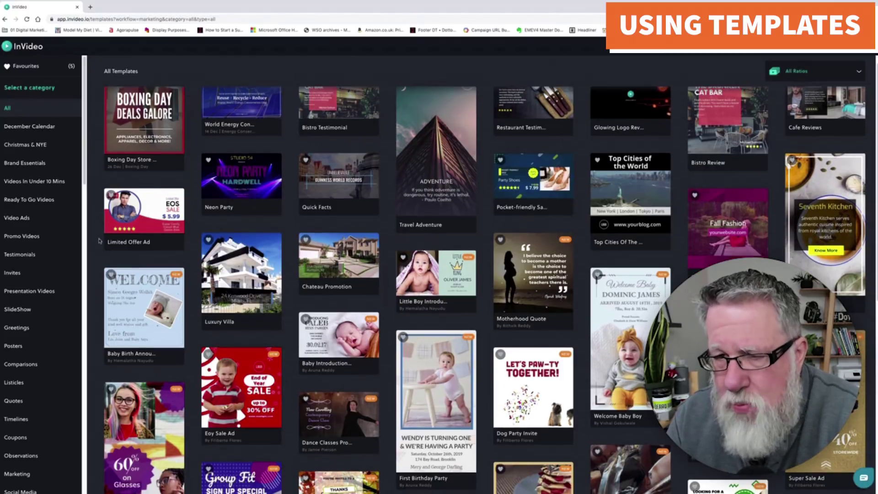
scroll(227, 365, down, 15)
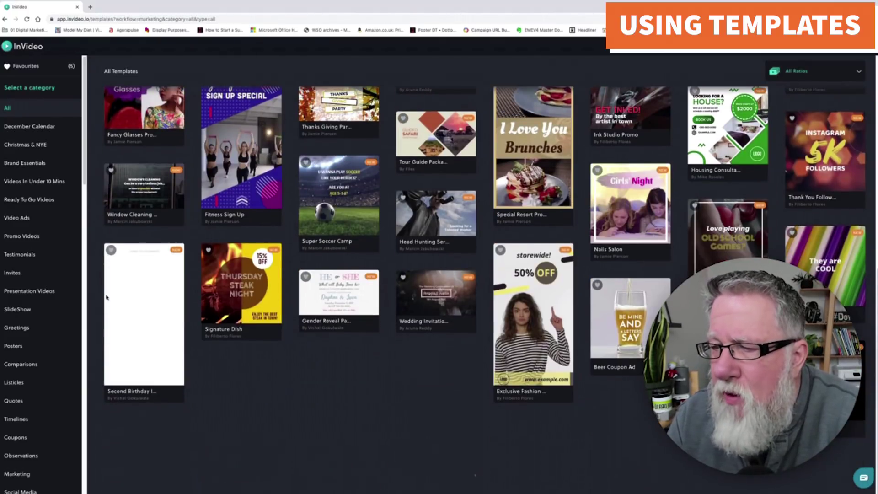
scroll(227, 364, down, 15)
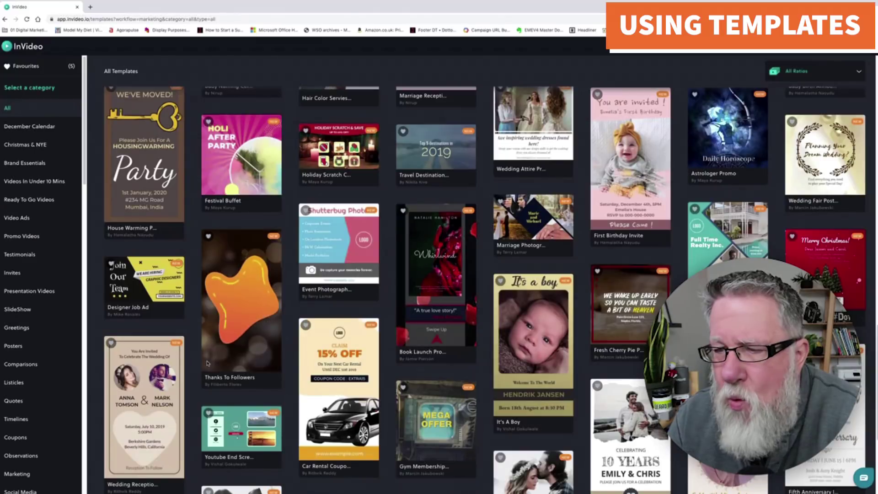
scroll(207, 361, down, 12)
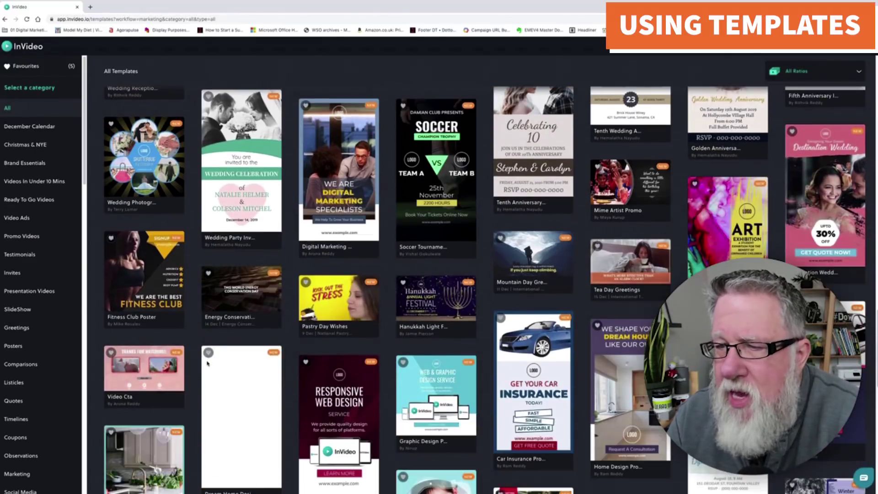
scroll(208, 364, down, 5)
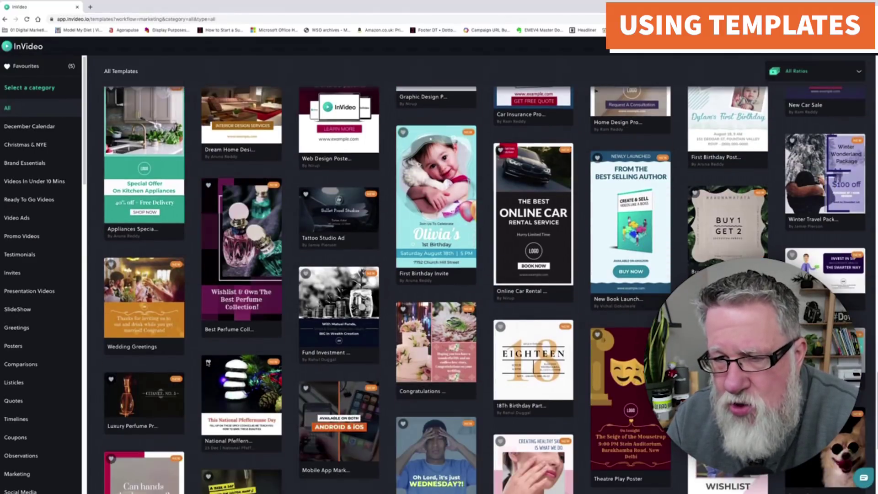
scroll(208, 363, down, 12)
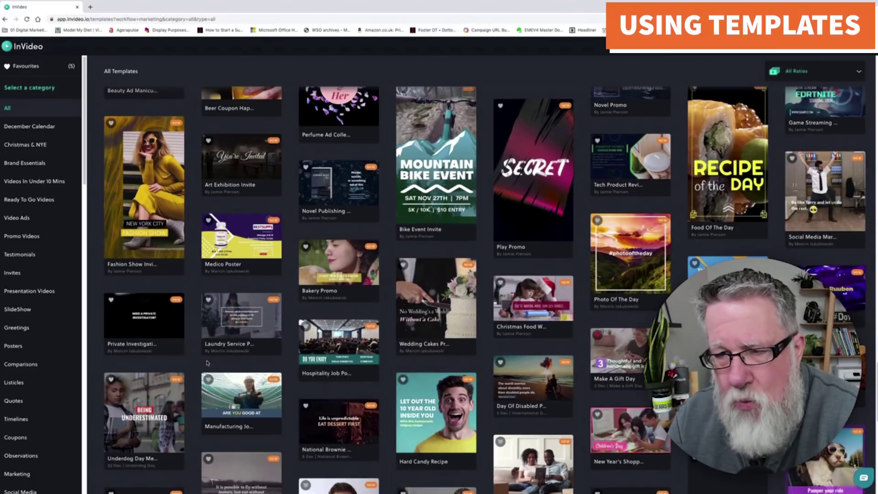
scroll(208, 364, down, 12)
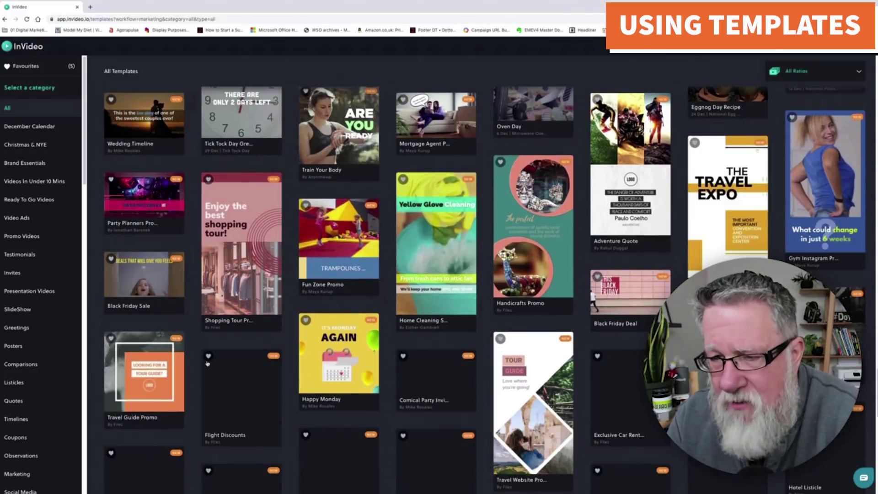
scroll(207, 363, down, 12)
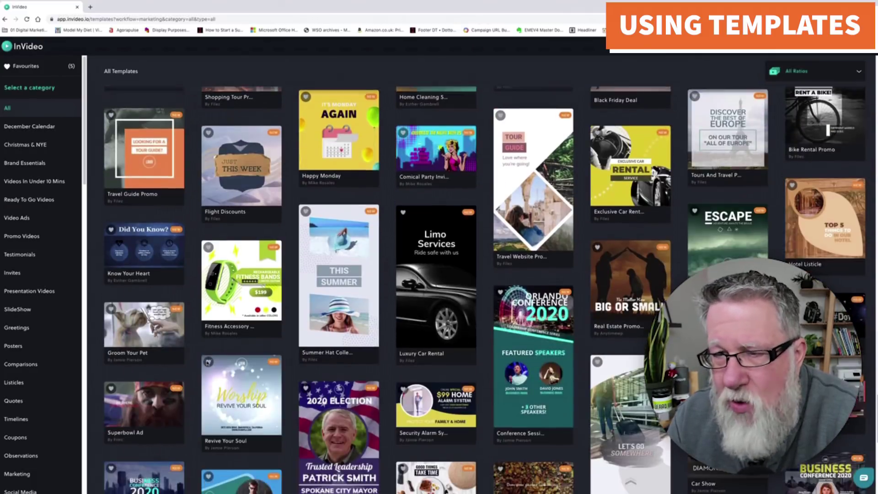
scroll(208, 363, down, 12)
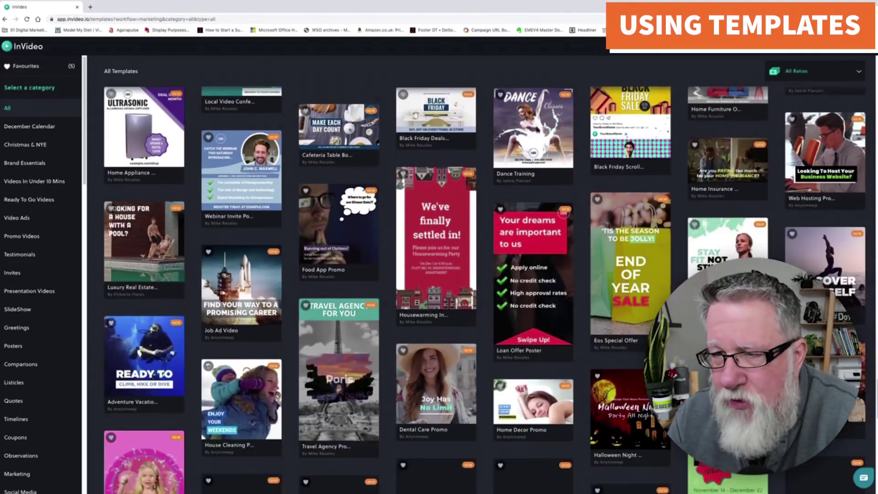
scroll(208, 364, down, 12)
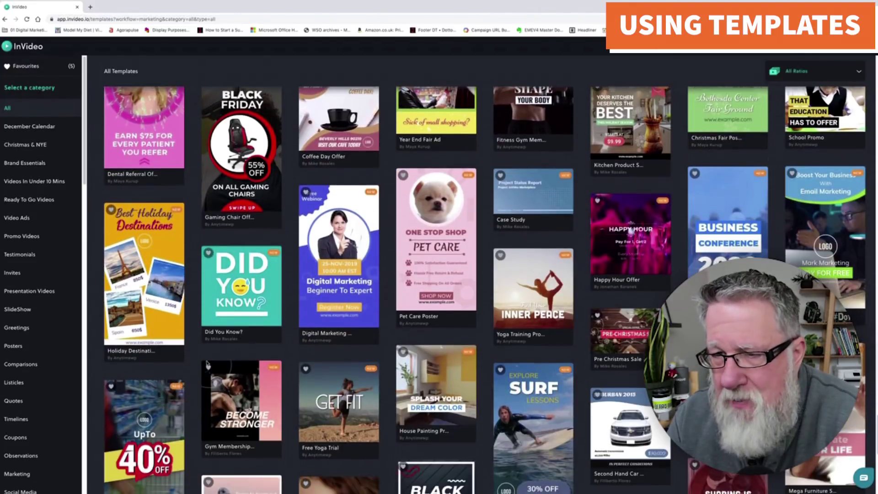
scroll(207, 364, down, 8)
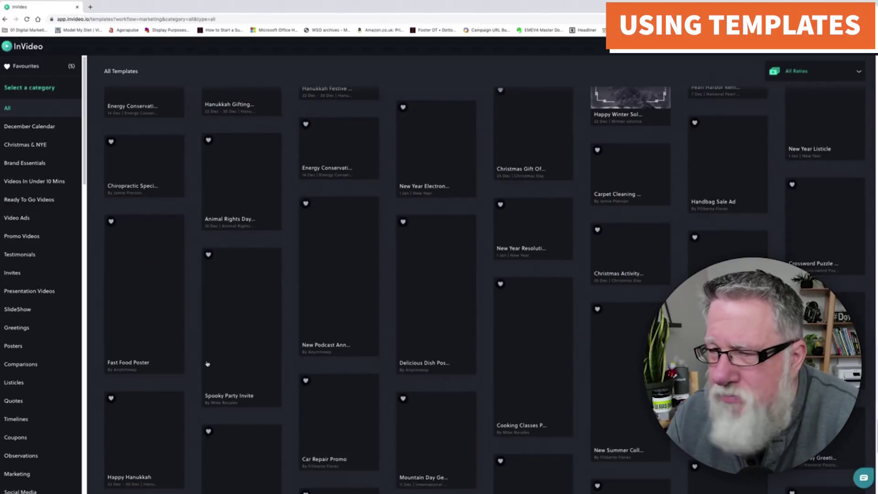
scroll(208, 363, down, 6)
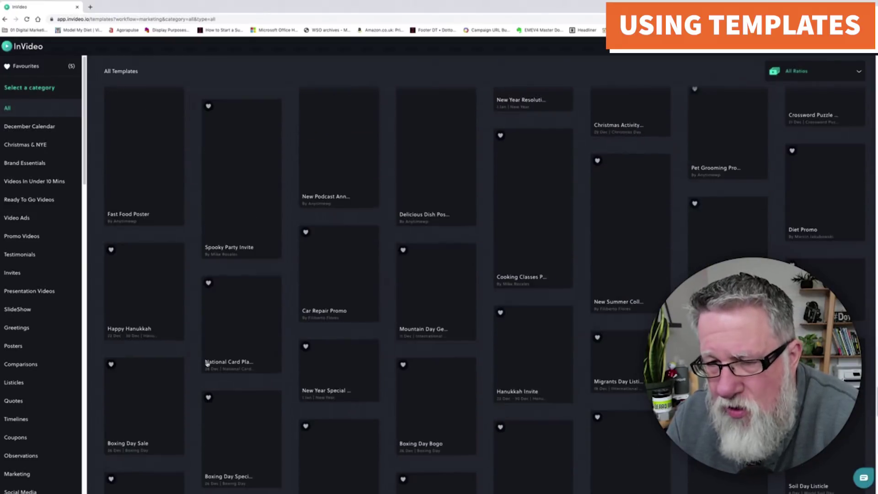
scroll(59, 314, down, 3)
scroll(58, 313, down, 15)
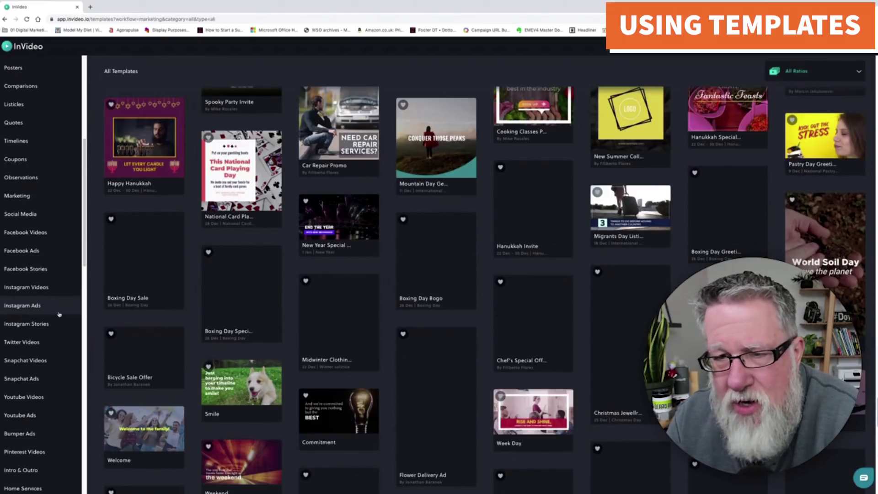
scroll(58, 315, up, 15)
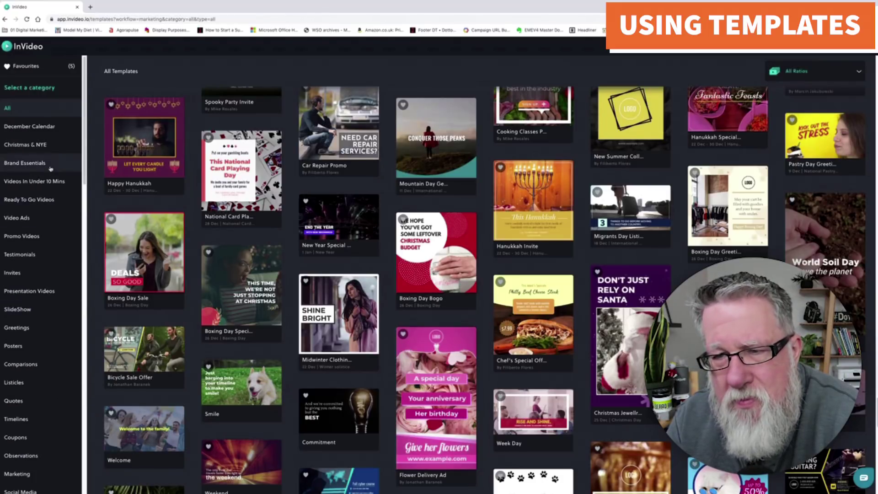
Filter the gallery to Brand Essentials and scroll through its templates
click(50, 167)
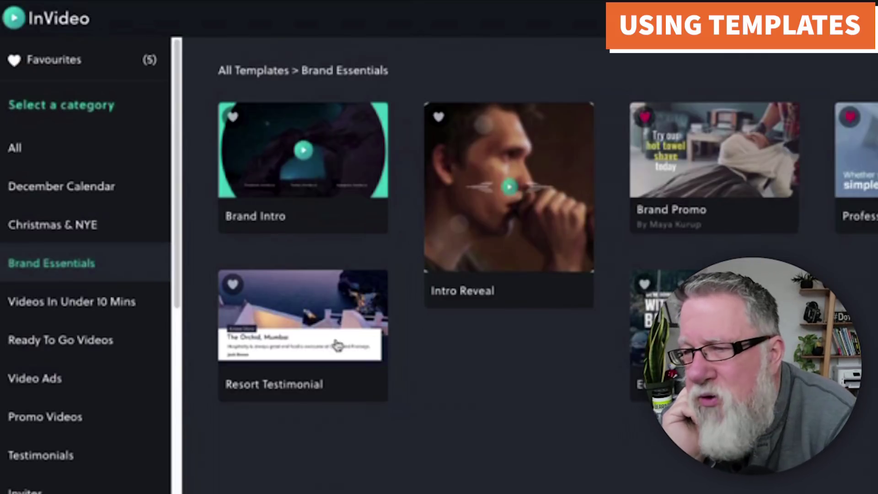
scroll(123, 450, down, 4)
scroll(125, 446, down, 5)
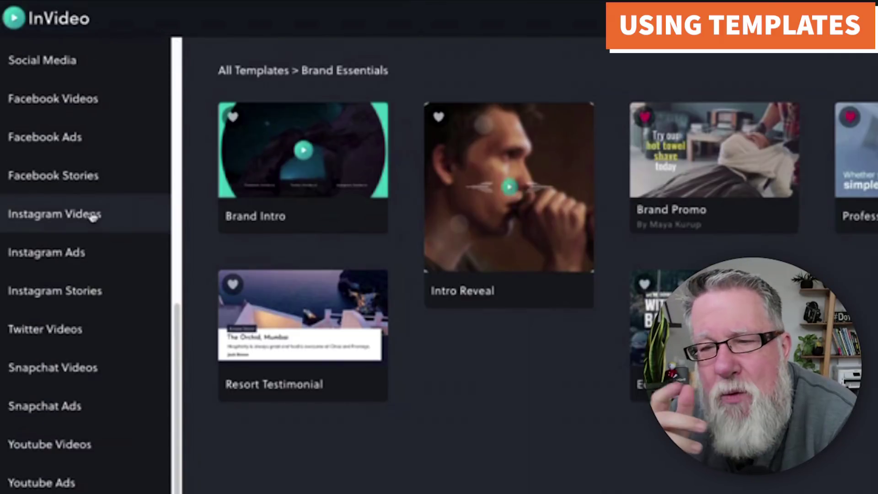
Filter the template gallery to the Instagram Videos category
click(95, 214)
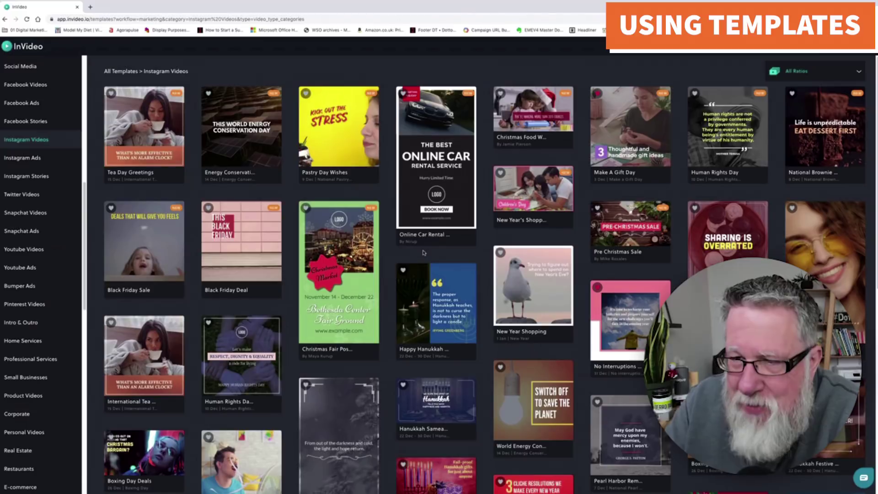
Preview the Black Friday Deal template and switch its video frame to 1:1 Square
click(249, 258)
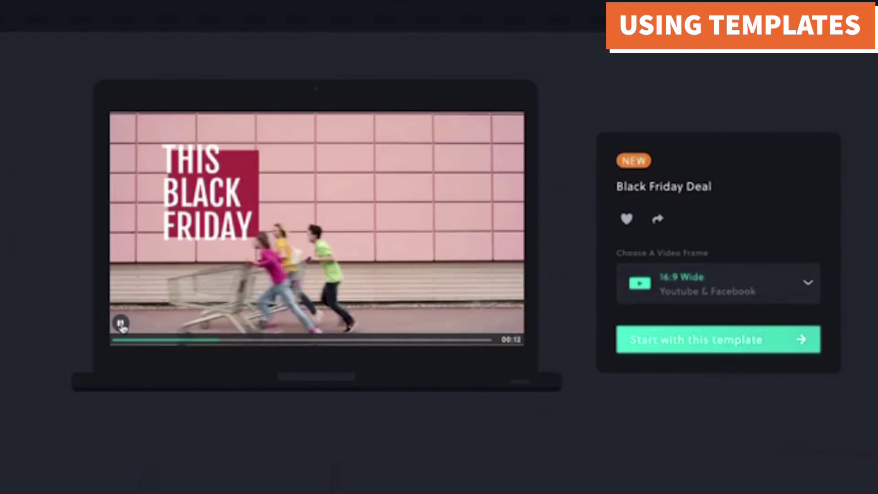
click(121, 324)
click(805, 295)
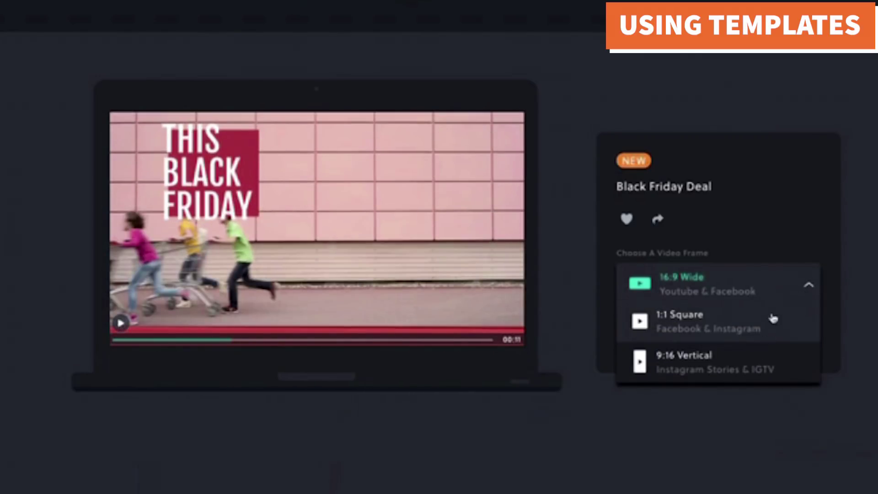
click(803, 315)
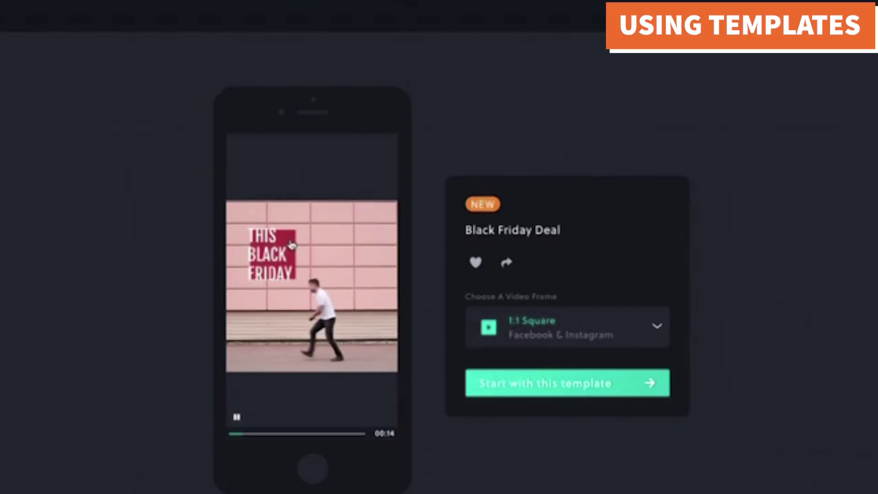
click(237, 418)
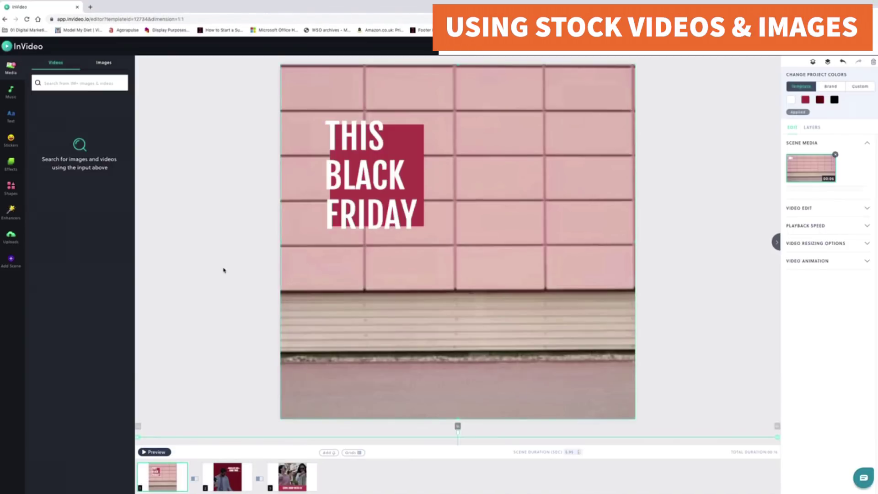
Start a square project from the Black Friday Deal template and focus the media search box
click(97, 65)
click(96, 82)
Search stock media for 'shopping' and replace scene one's background with the phone-and-card clip, trimmed to about 4 s
text(shopping)
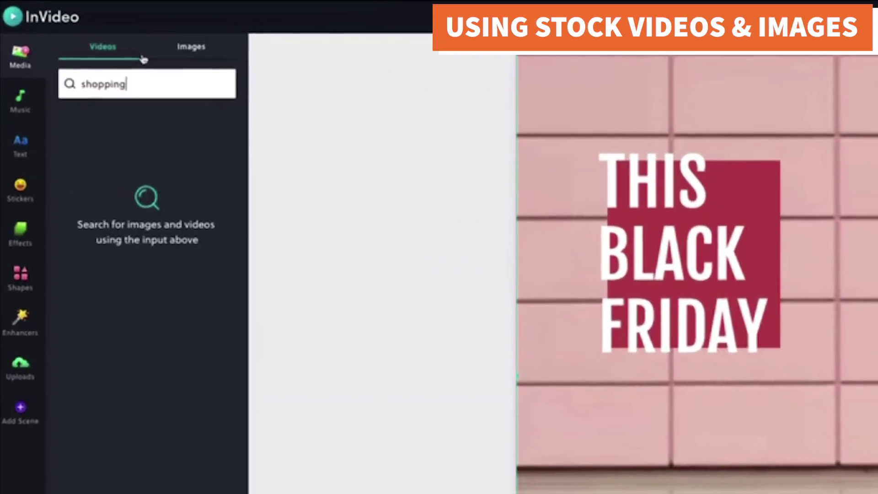
key(Return)
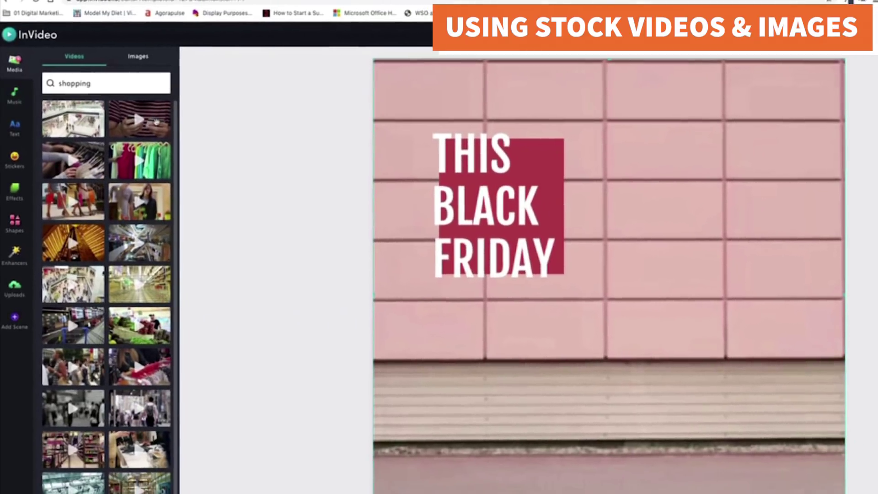
drag(154, 106, 268, 197)
drag(218, 175, 597, 270)
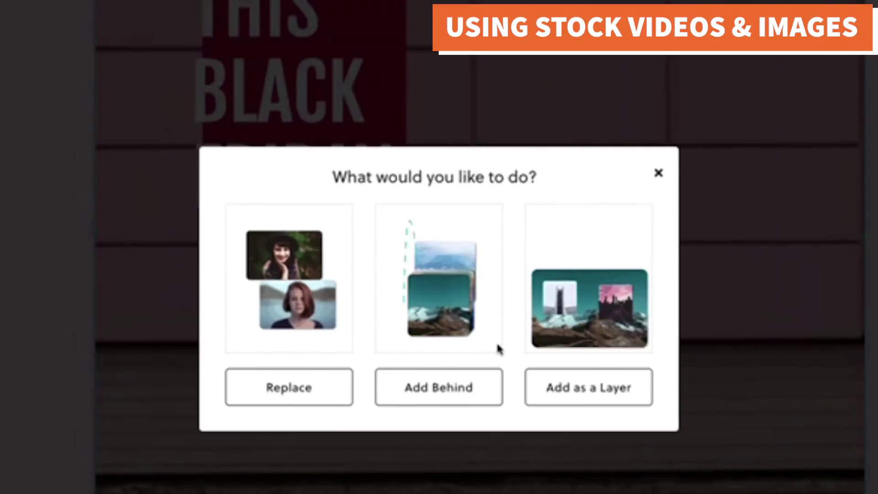
click(335, 387)
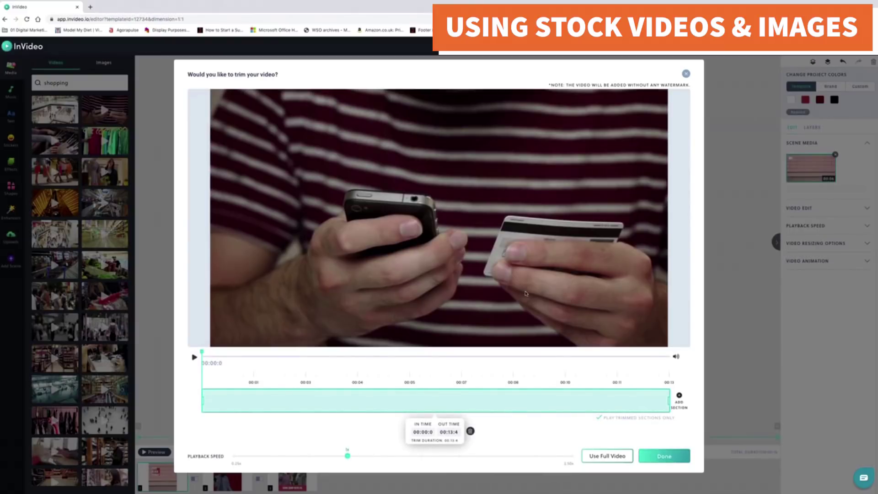
drag(669, 402, 358, 408)
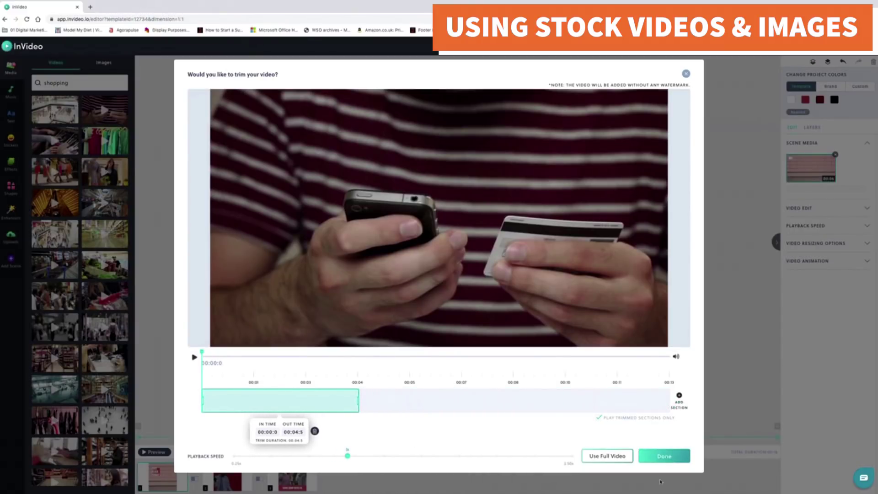
click(664, 456)
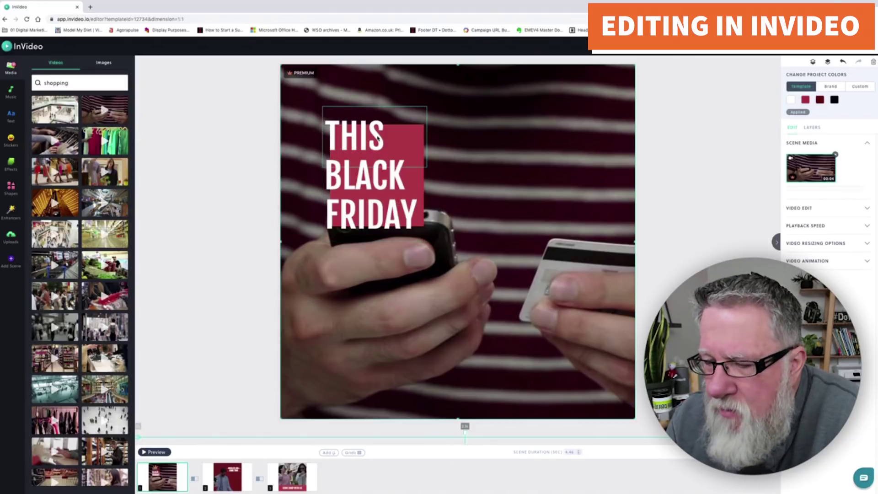
Change the headline word THIS to THAT so it reads THAT BLACK FRIDAY
click(377, 137)
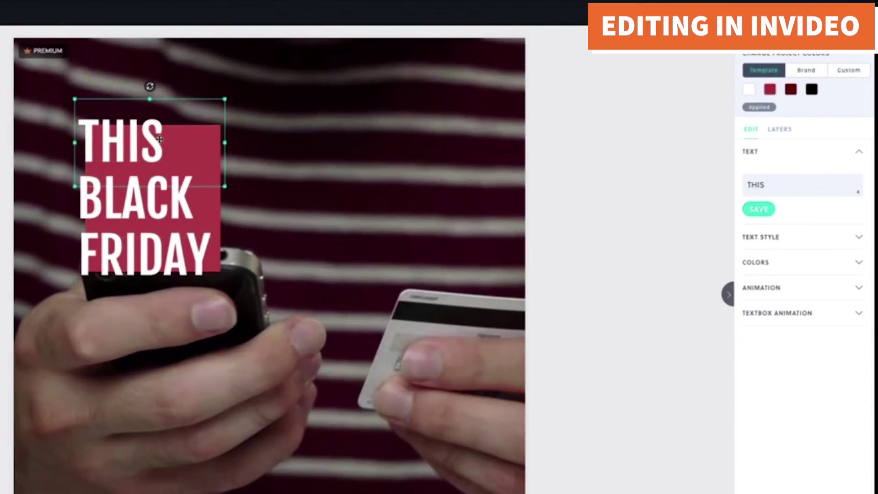
click(798, 186)
drag(798, 186, 746, 186)
click(156, 145)
key(BackSpace)
key(BackSpace)
key(BackSpace)
key(BackSpace)
text(T)
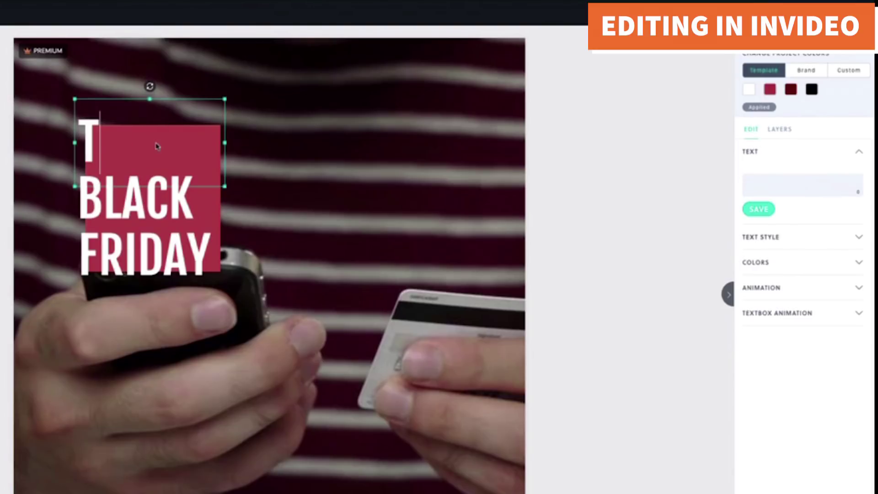
text(HAT)
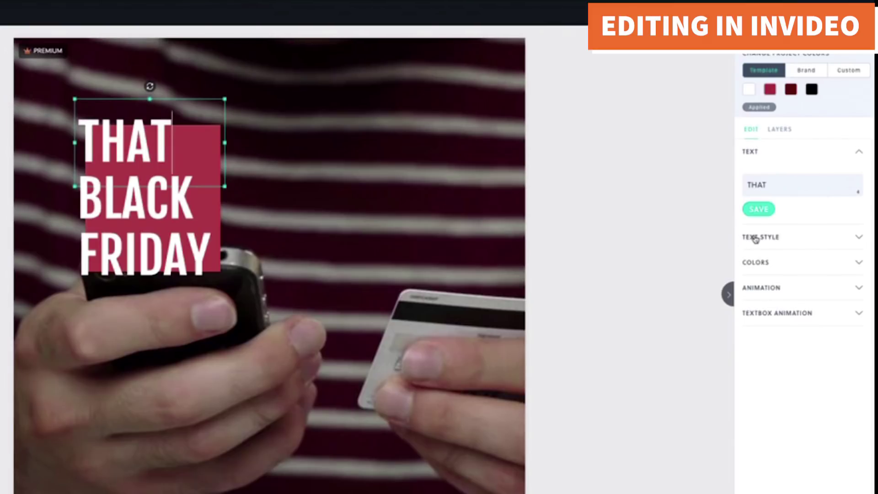
click(755, 237)
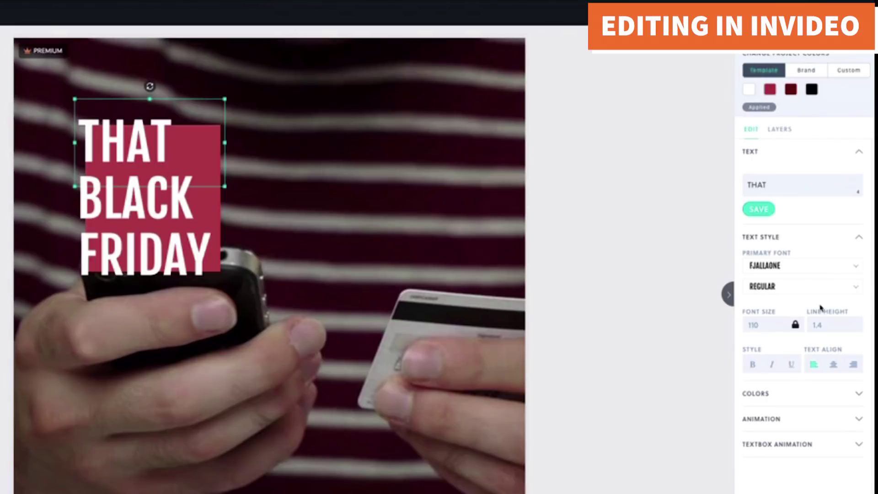
Review the headline's white colour, 1.2 s Shift From Left entrance and Fade In textbox animation
click(767, 392)
scroll(791, 430, down, 1)
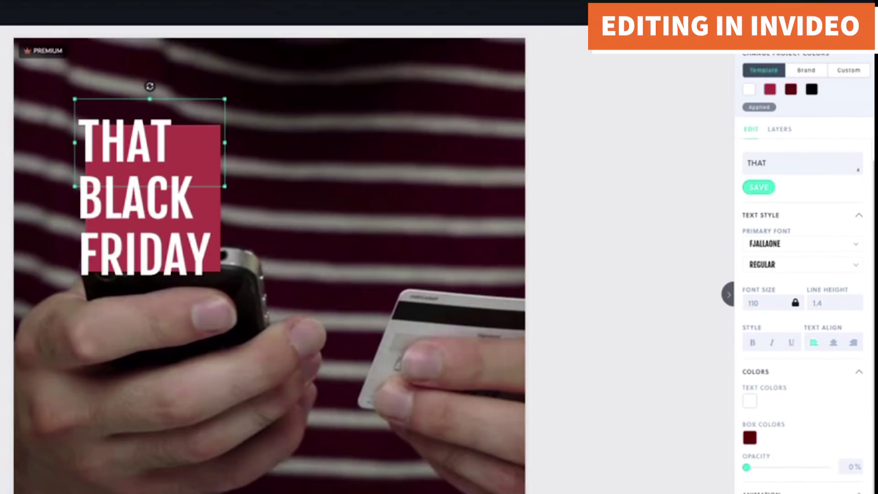
scroll(803, 320, down, 5)
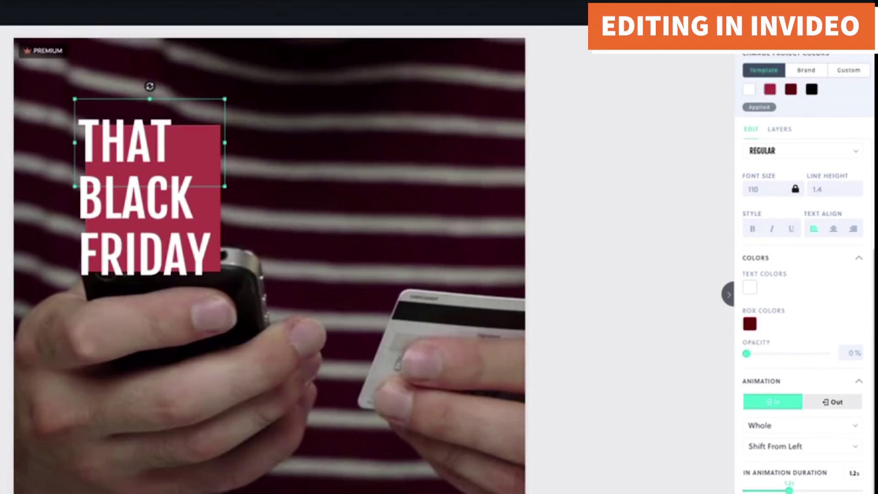
scroll(803, 366, down, 4)
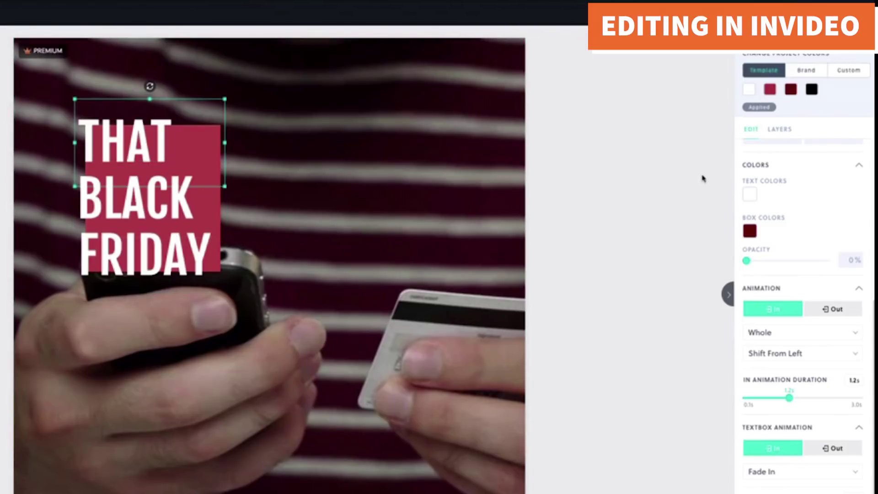
Try Custom project colours, revert to Template colours, then show the Uploads library
click(845, 80)
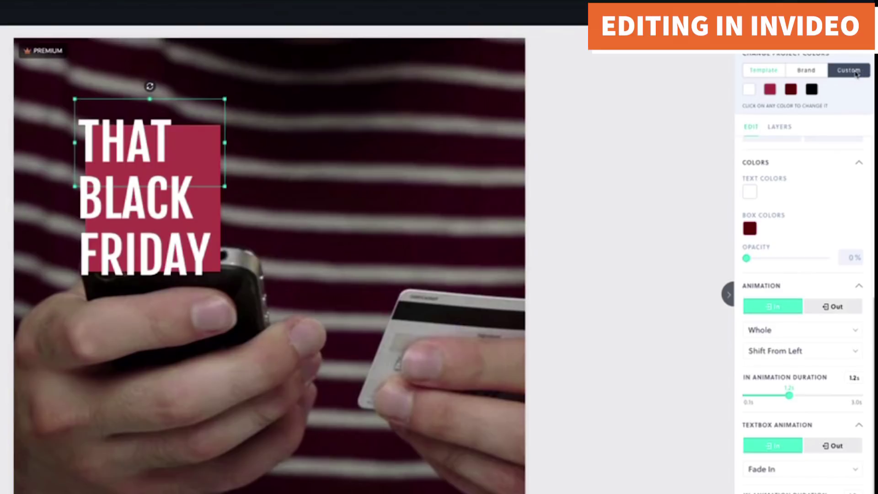
click(763, 70)
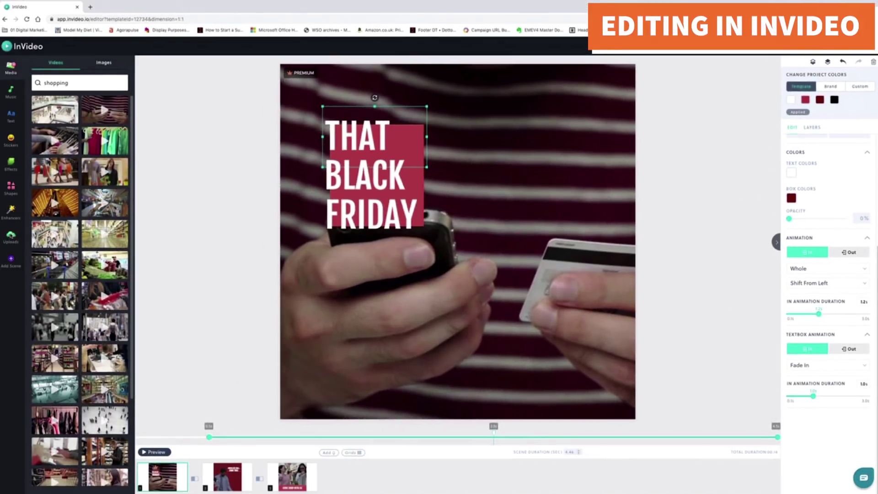
click(11, 236)
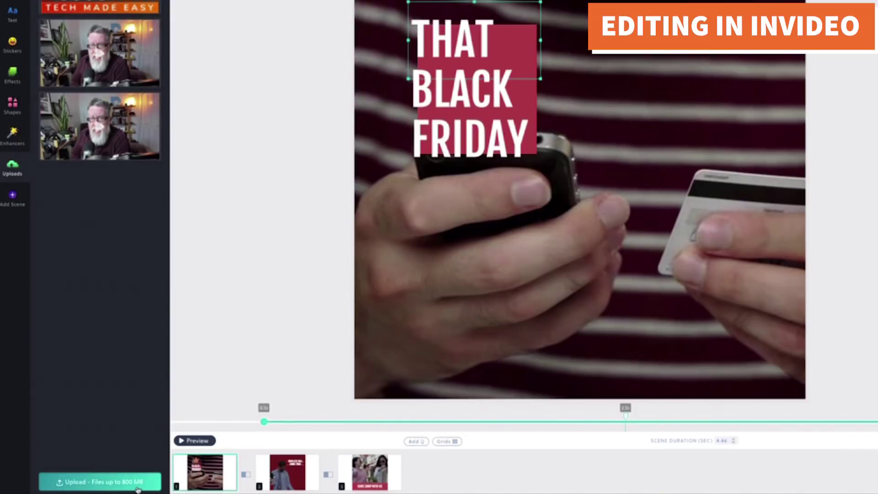
click(137, 487)
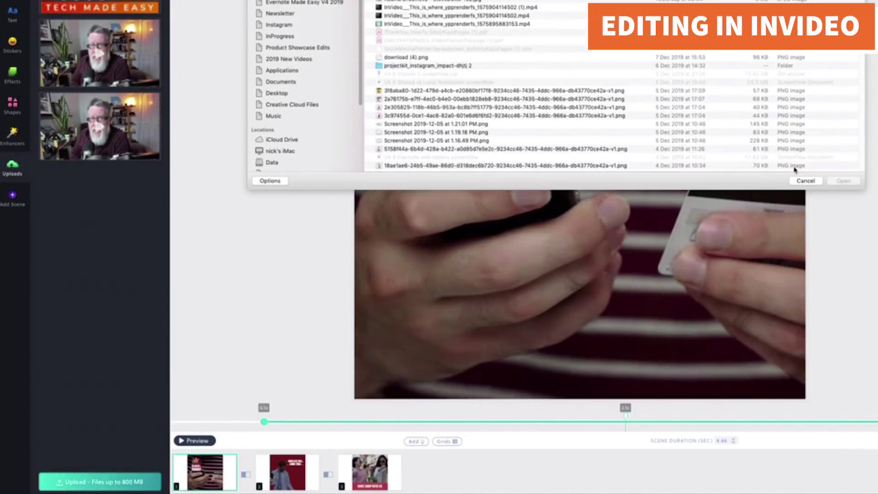
click(806, 181)
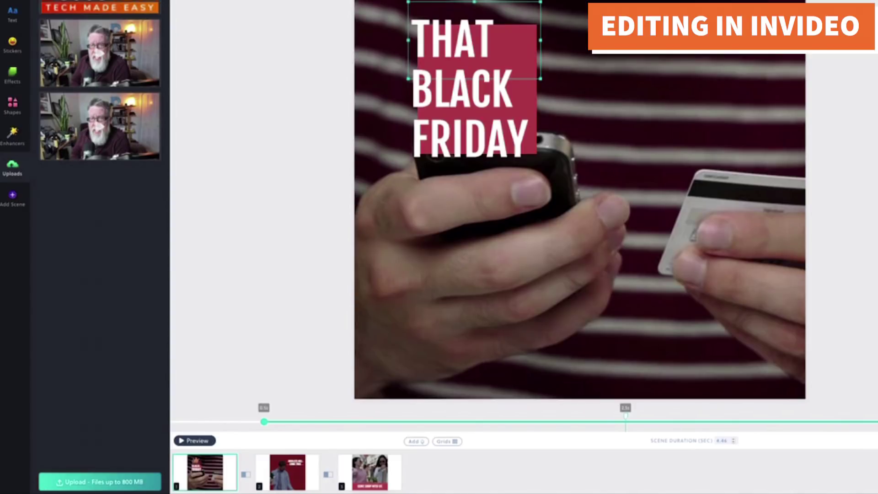
drag(100, 7, 661, 145)
triple_click(660, 145)
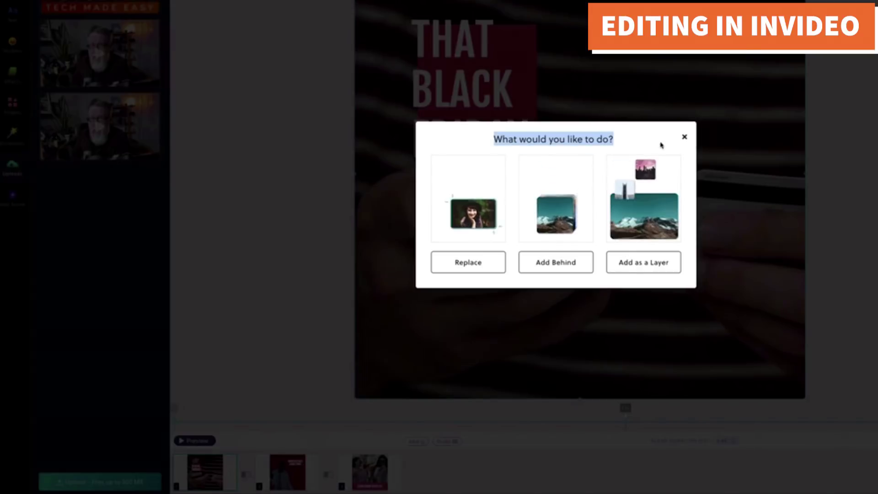
click(684, 137)
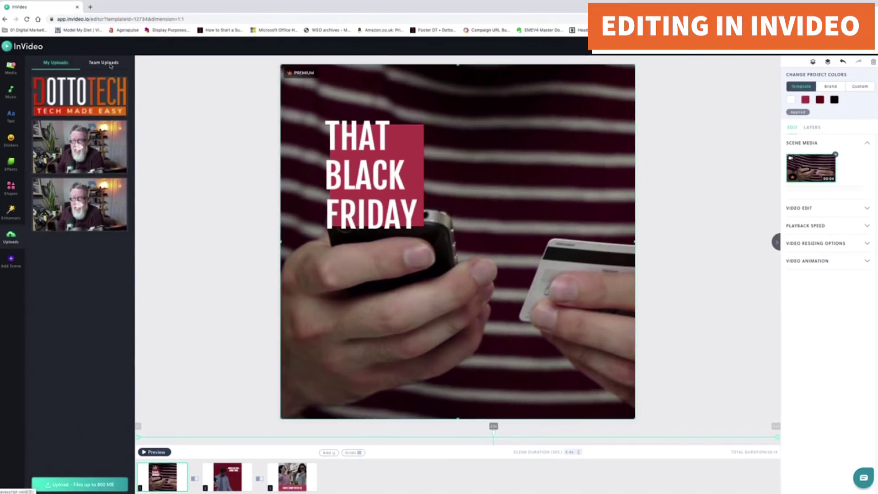
Switch the Uploads panel to the empty Team Uploads tab
click(110, 65)
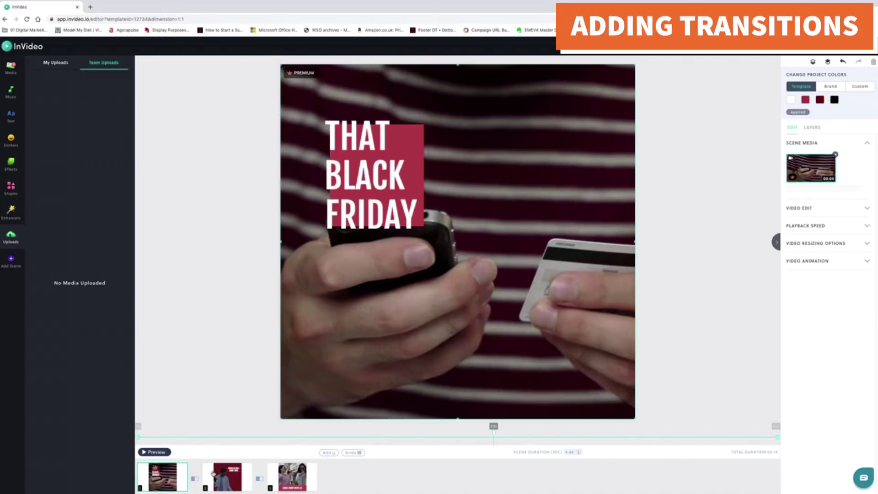
click(161, 453)
Change the transition between scenes 1 and 2 from Slide Up to Film Roll In Up
click(198, 480)
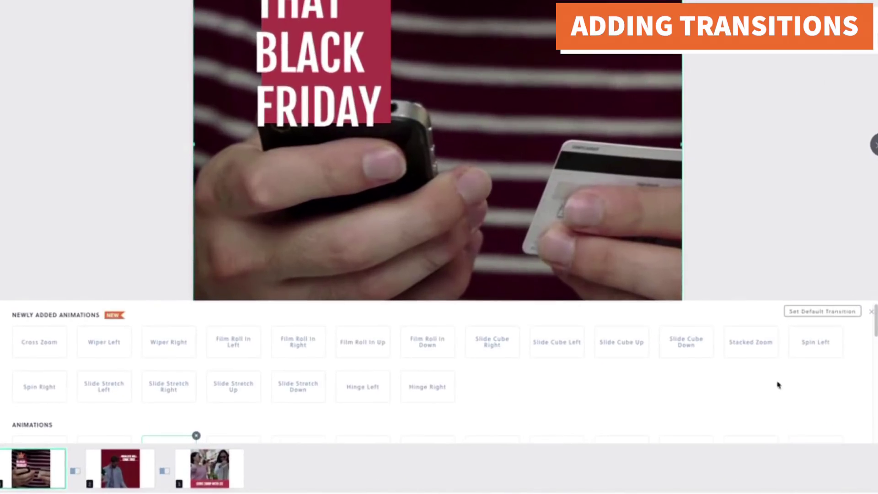
scroll(752, 393, down, 3)
mouse_move(875, 331)
mouse_down()
mouse_move(870, 433)
mouse_move(875, 320)
mouse_up()
click(363, 341)
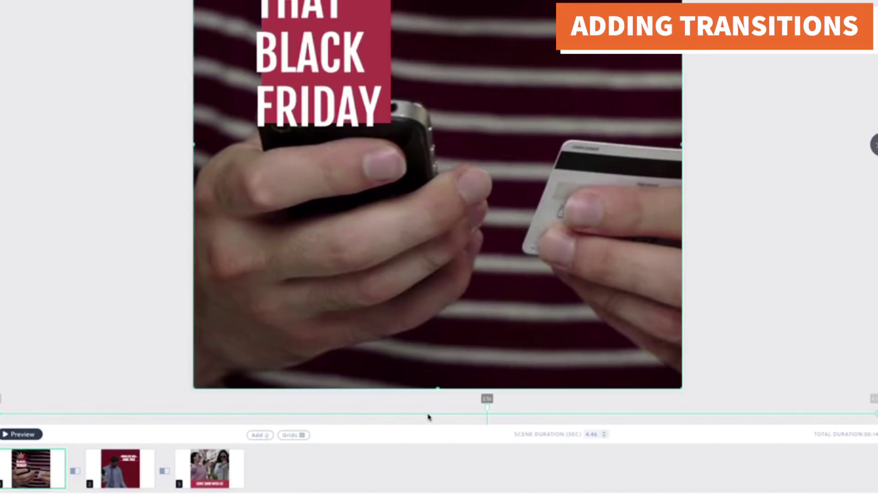
Reopen the scene 1–2 transitions and browse the Shutter and Glitch transitions
click(74, 470)
scroll(703, 394, down, 3)
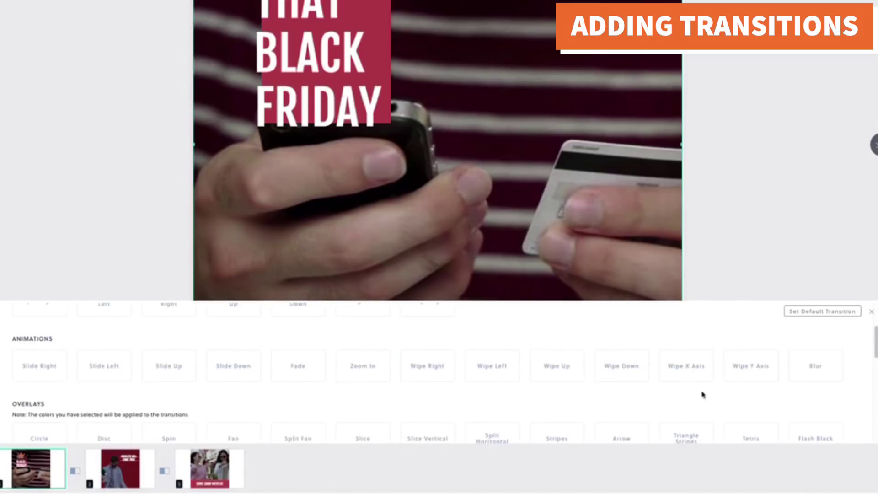
scroll(703, 394, down, 10)
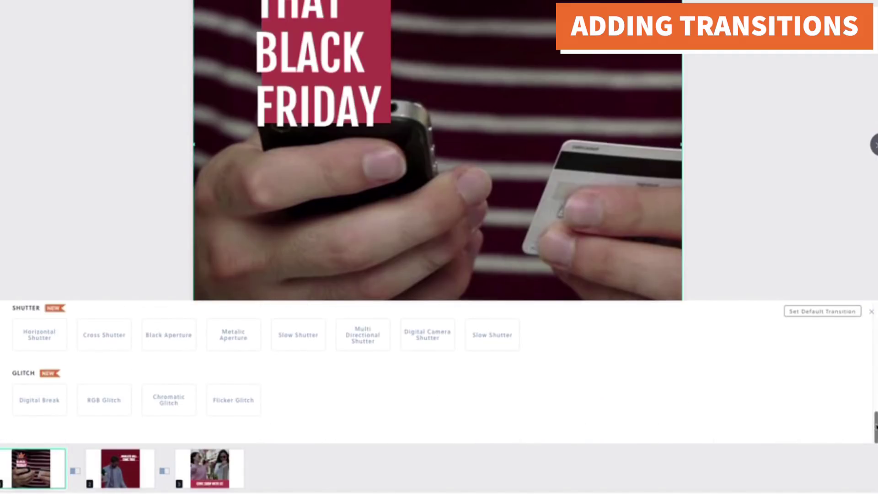
drag(875, 426, 875, 318)
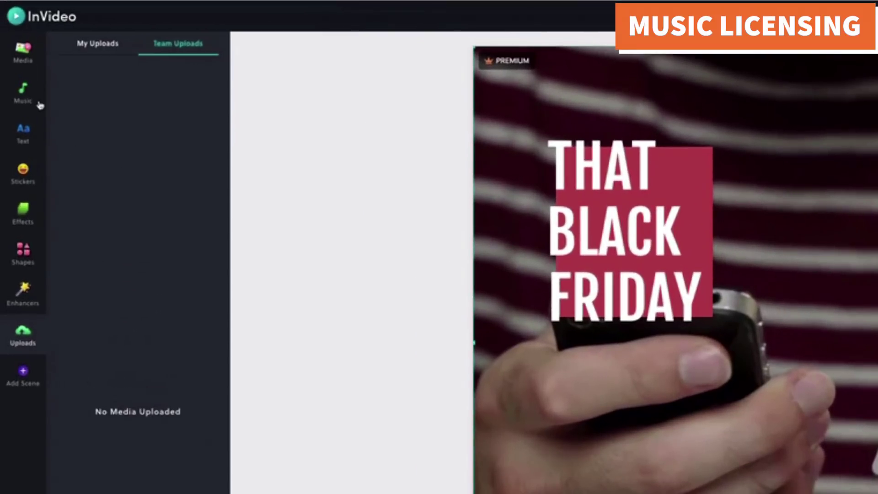
Filter the music library to the Angry category and lower Sunny_Morning.mp3's volume to 60
click(25, 93)
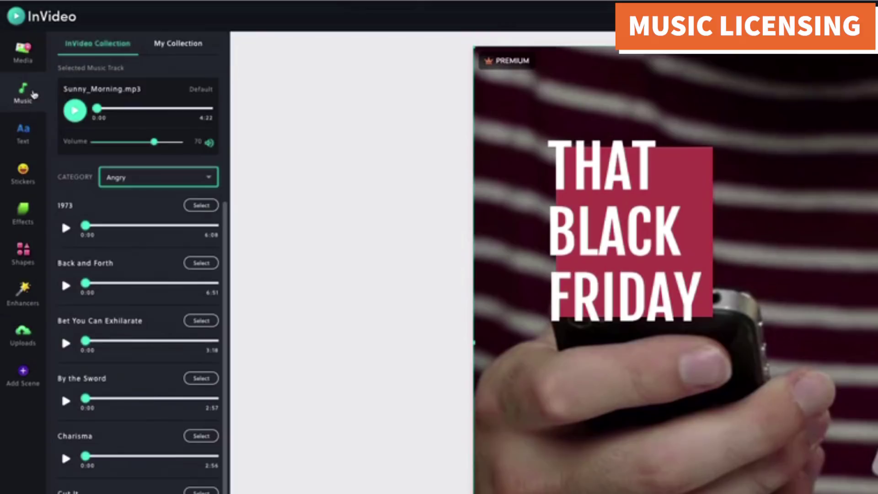
scroll(177, 390, down, 1)
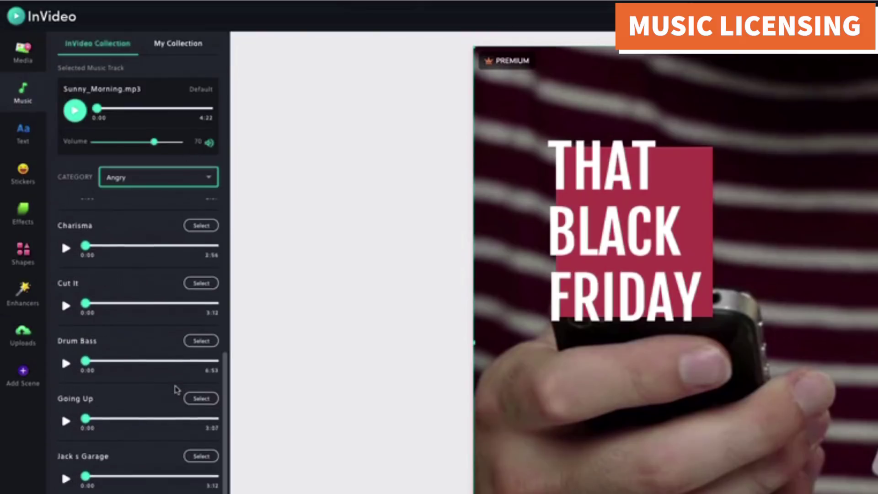
click(199, 183)
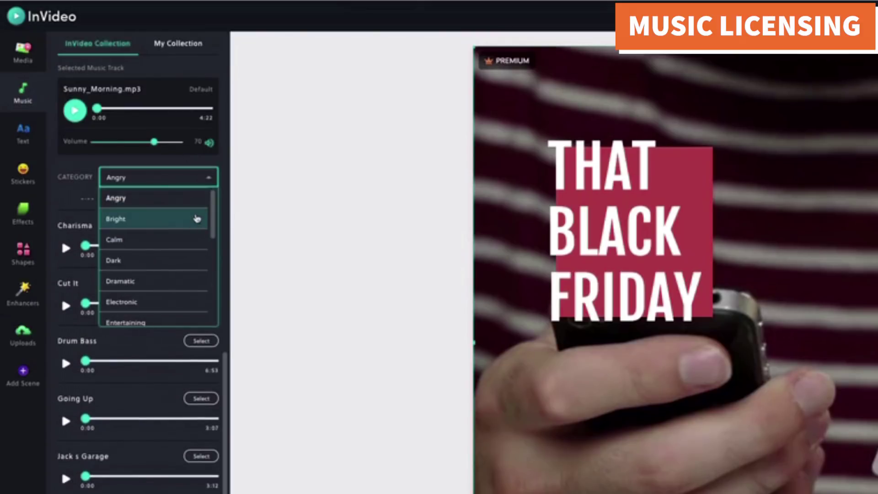
scroll(191, 283, down, 4)
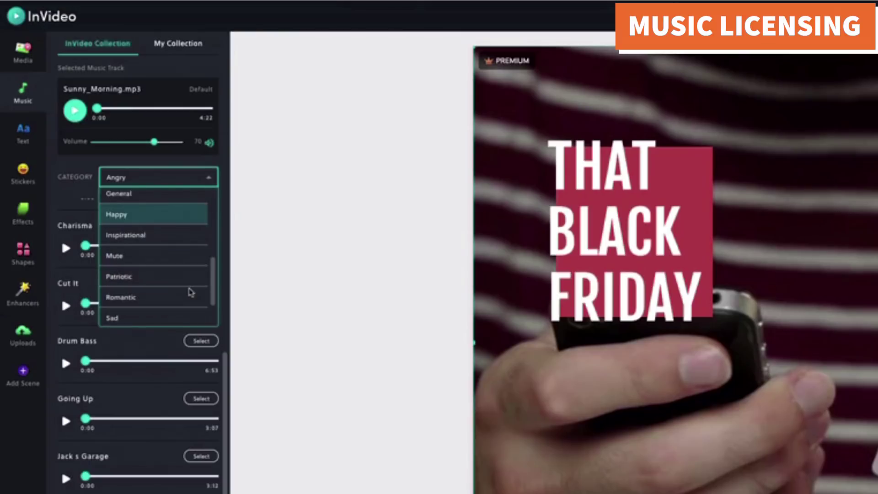
scroll(191, 292, down, 2)
scroll(191, 297, up, 4)
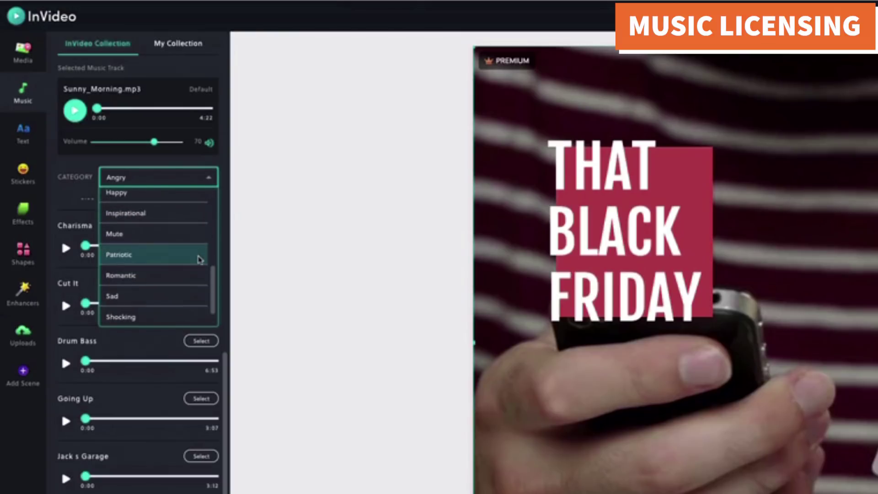
scroll(197, 275, up, 4)
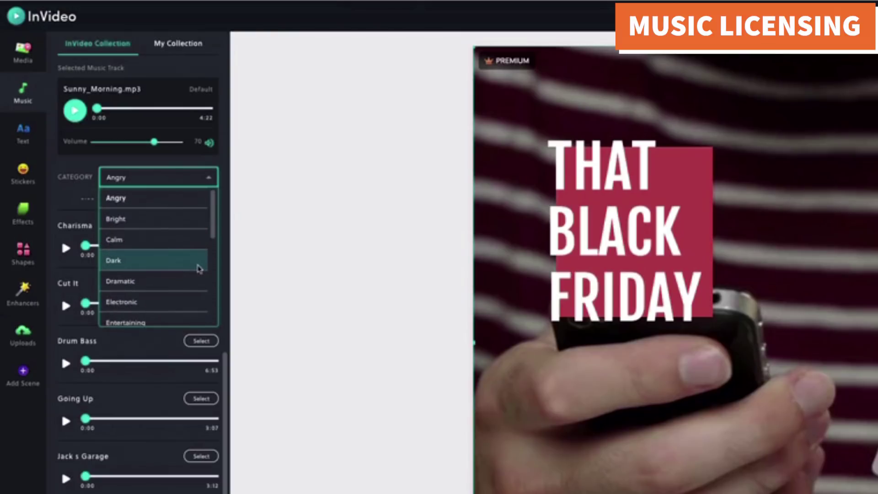
click(75, 174)
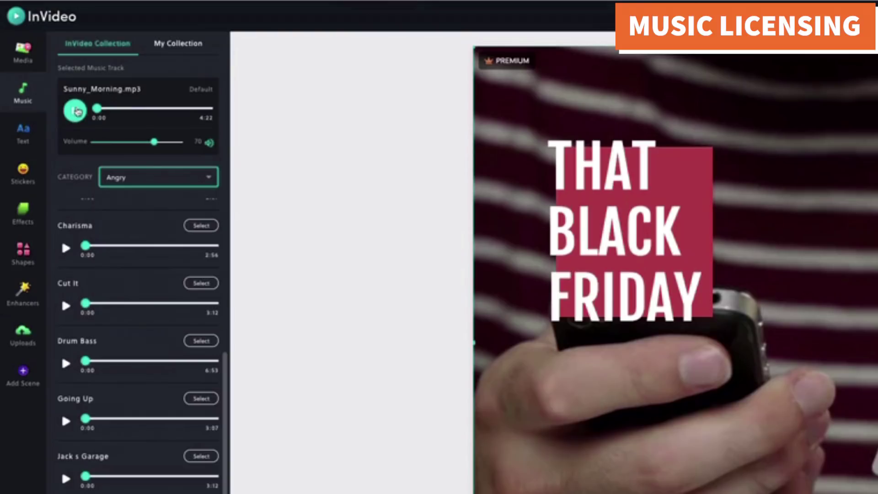
click(144, 142)
drag(144, 143, 107, 145)
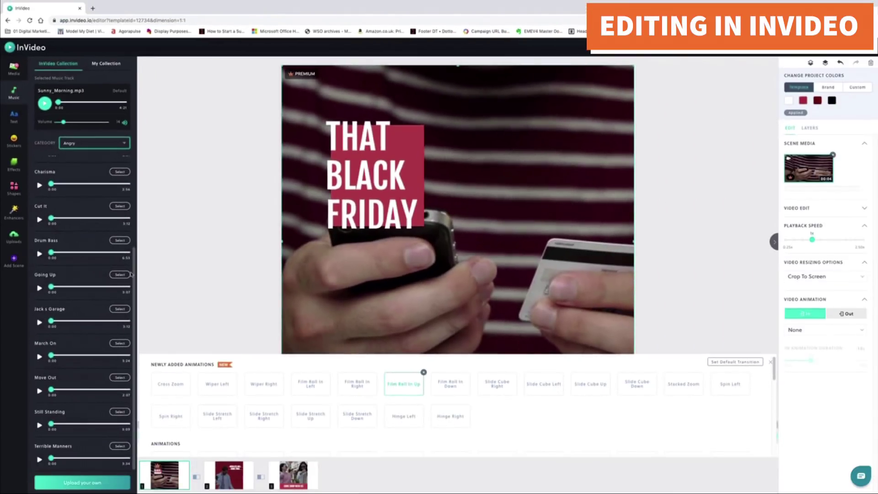
drag(133, 275, 139, 156)
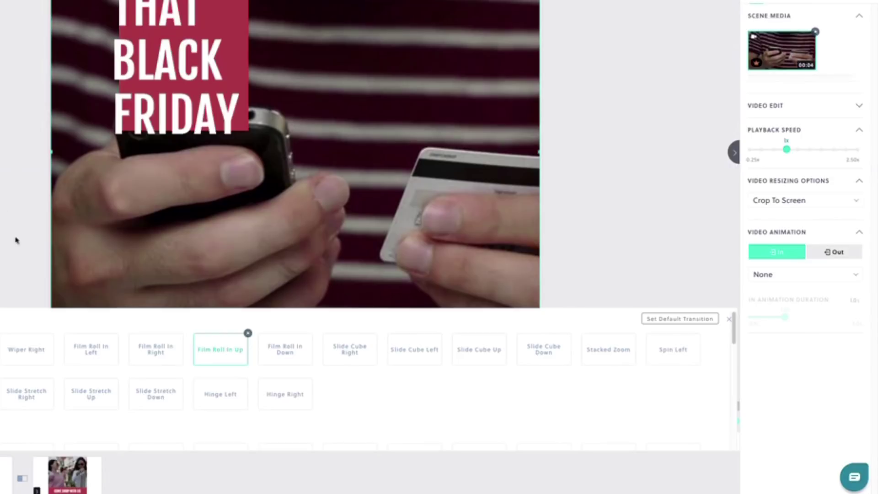
Open the support chat window, then close it to return to the Black Friday editor
click(856, 476)
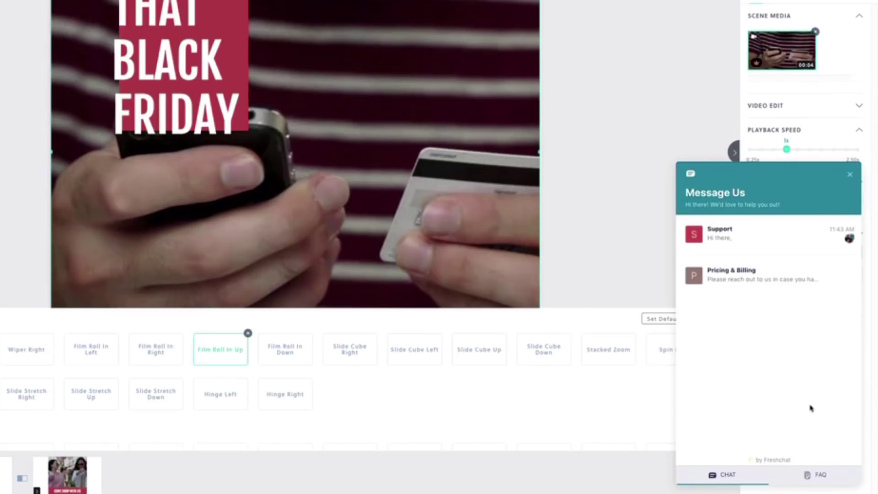
click(850, 174)
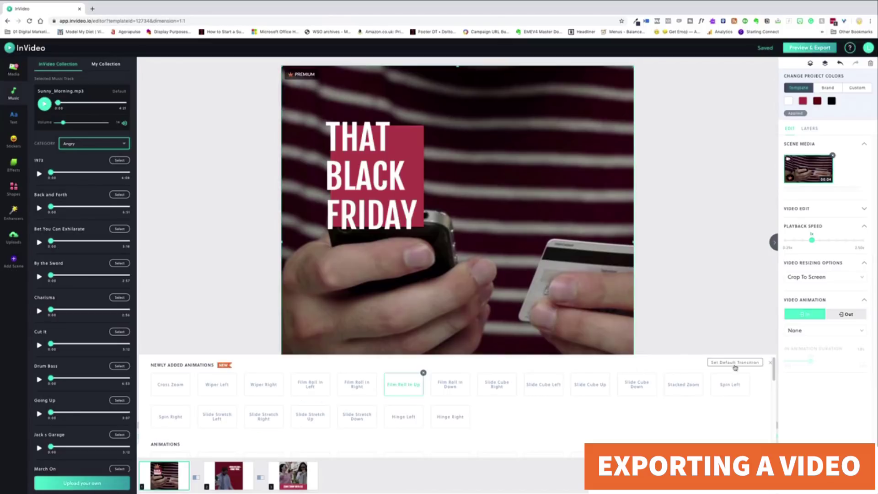
Dismiss the transitions list and start Preview & Export for the Black Friday video
click(770, 362)
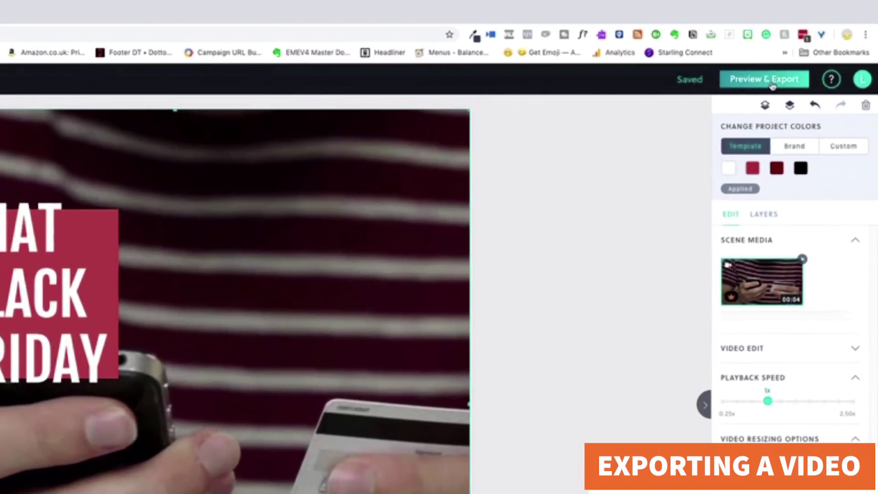
click(772, 82)
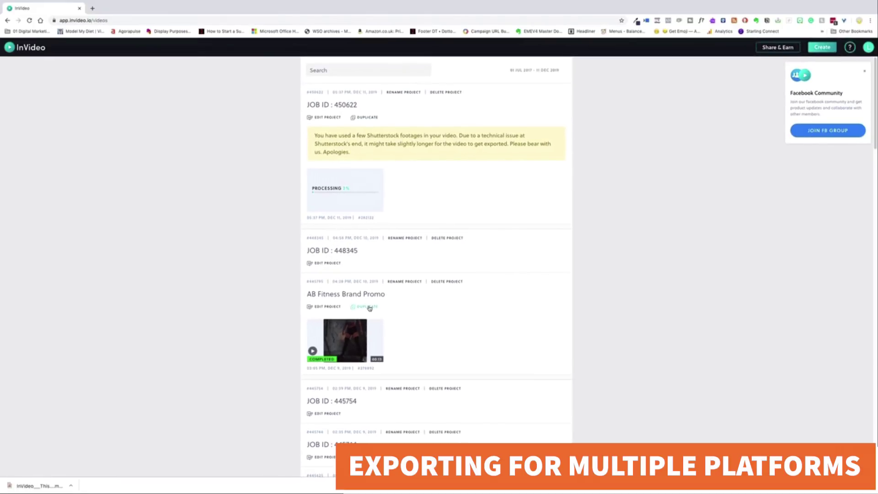
Duplicate the AB Fitness Brand Promo project in 16:9 landscape format
click(370, 309)
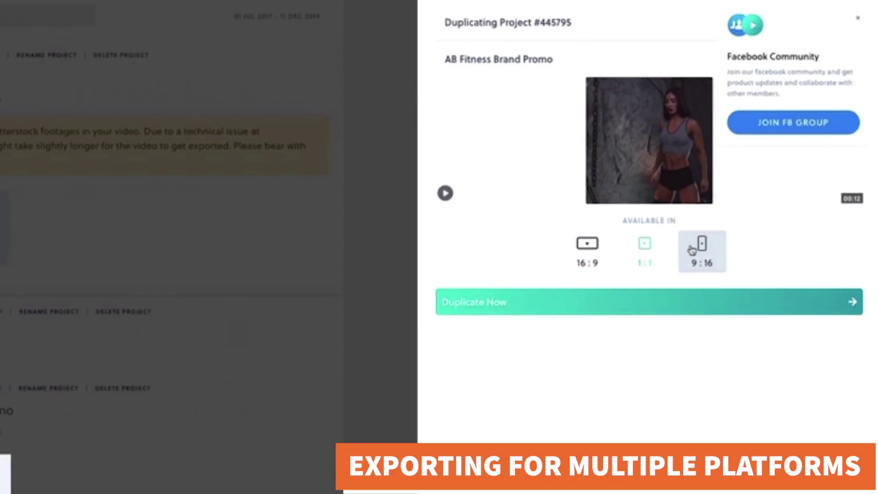
click(598, 250)
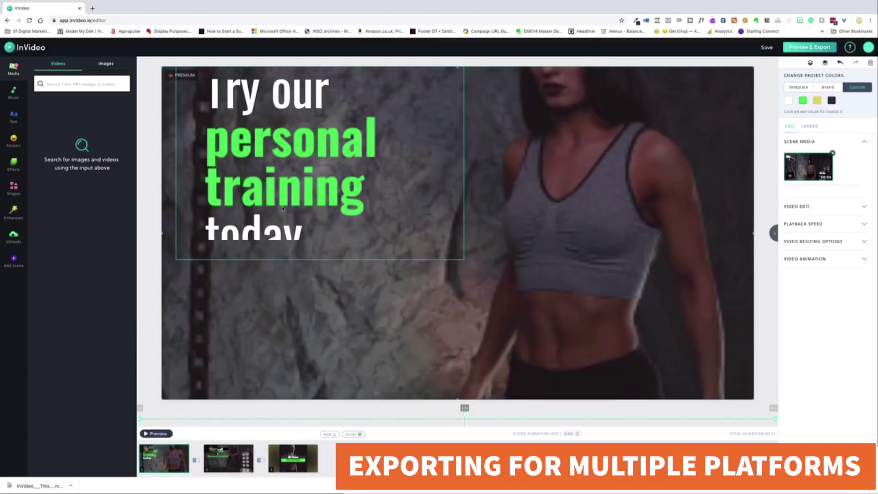
click(305, 215)
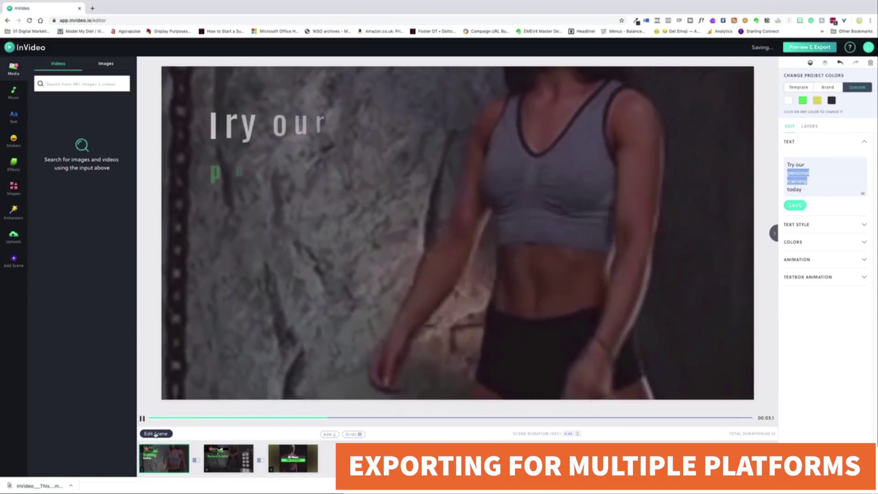
click(155, 434)
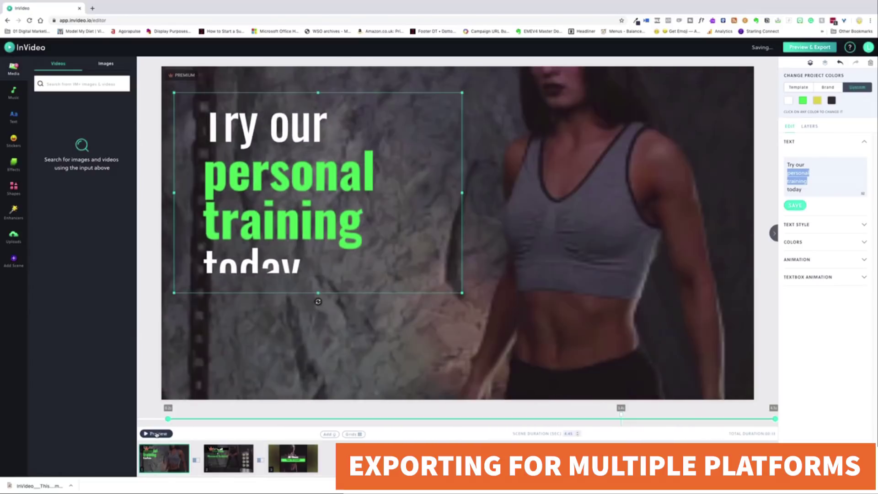
click(156, 433)
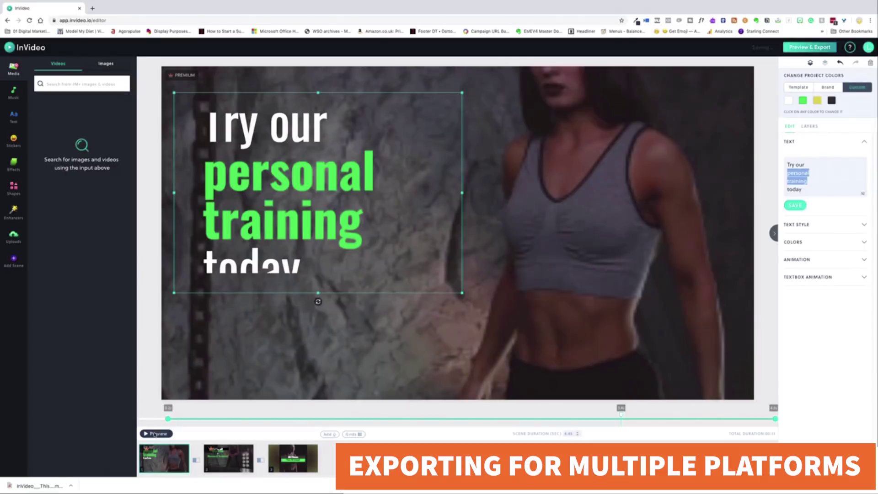
click(156, 434)
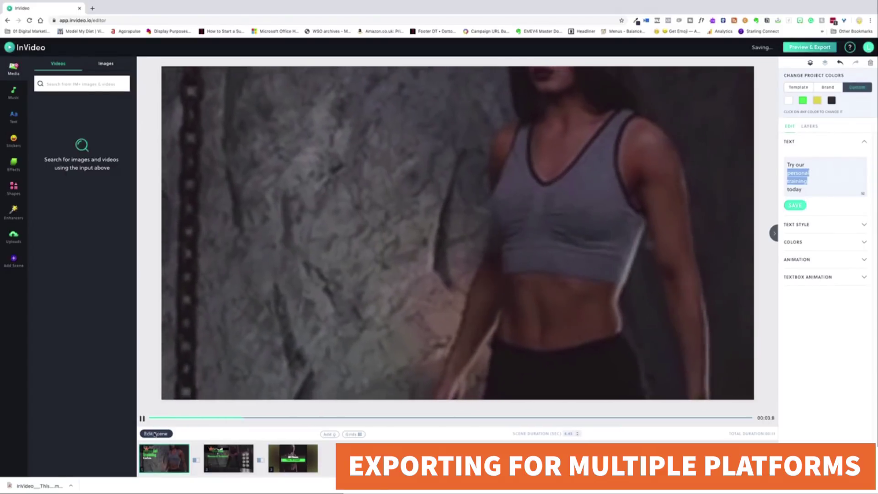